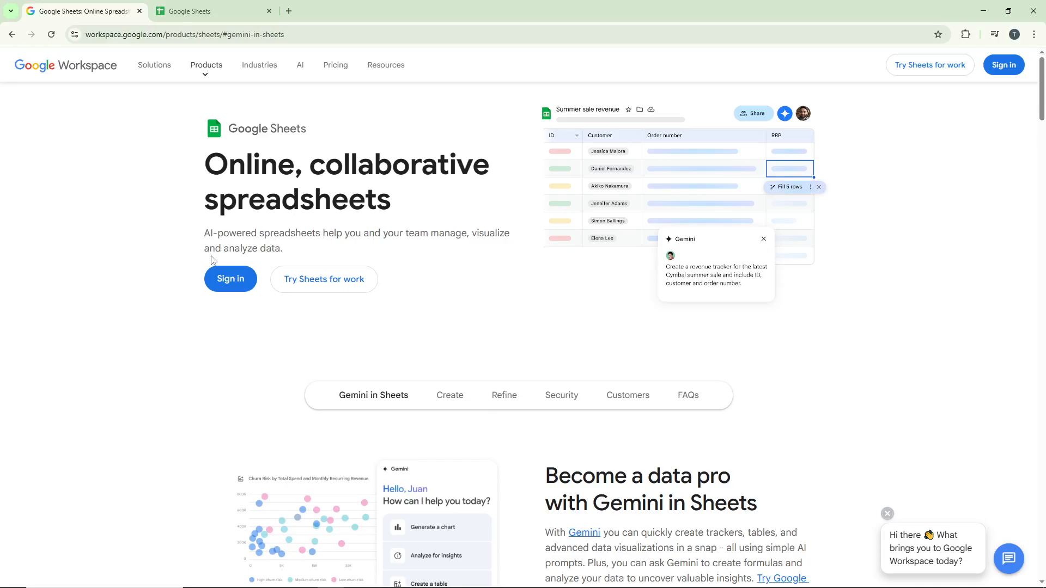
Sign in to Google Sheets and open the Sample 5 sheet of the Tutorial Labs Sample spreadsheet
click(225, 280)
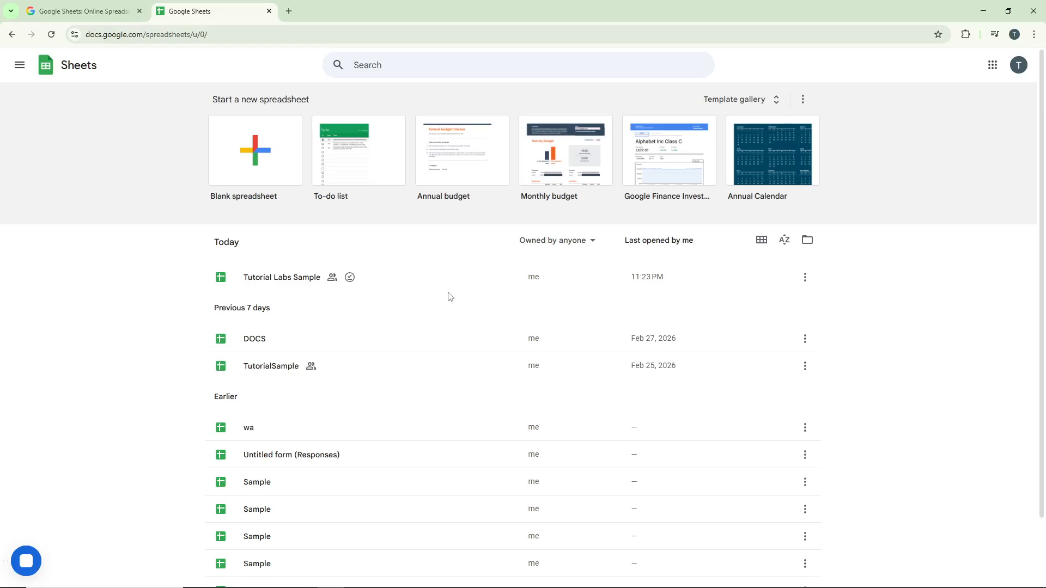
click(478, 287)
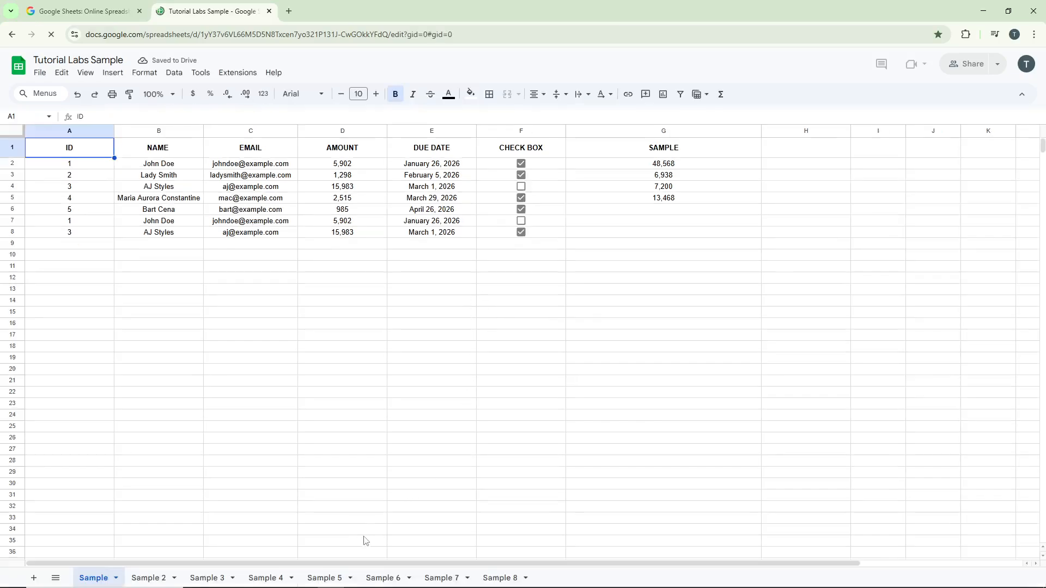
click(324, 578)
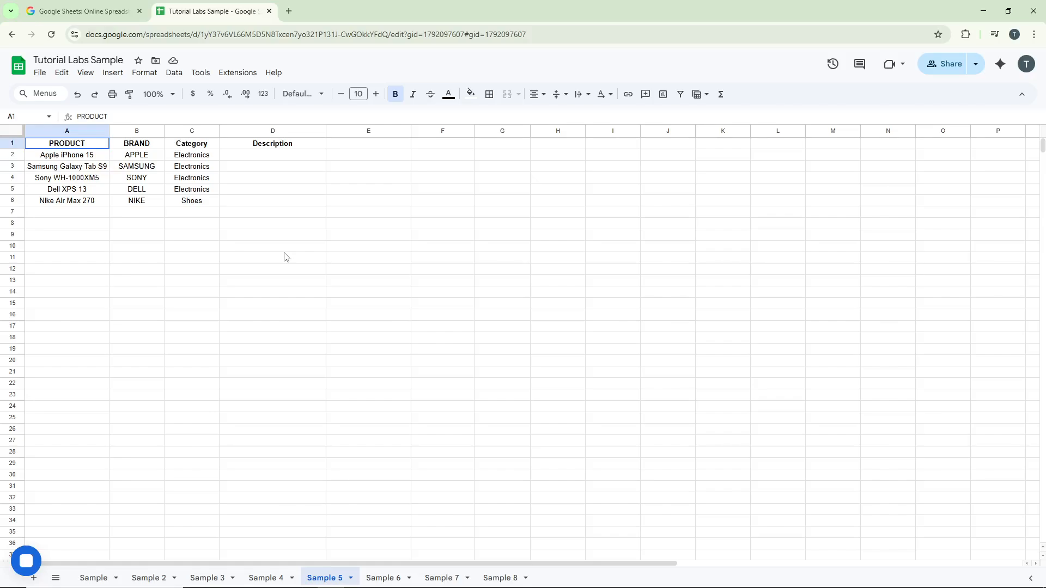
Find GPT for Sheets and Docs by Talarian in the add-on marketplace and open its listing
click(245, 74)
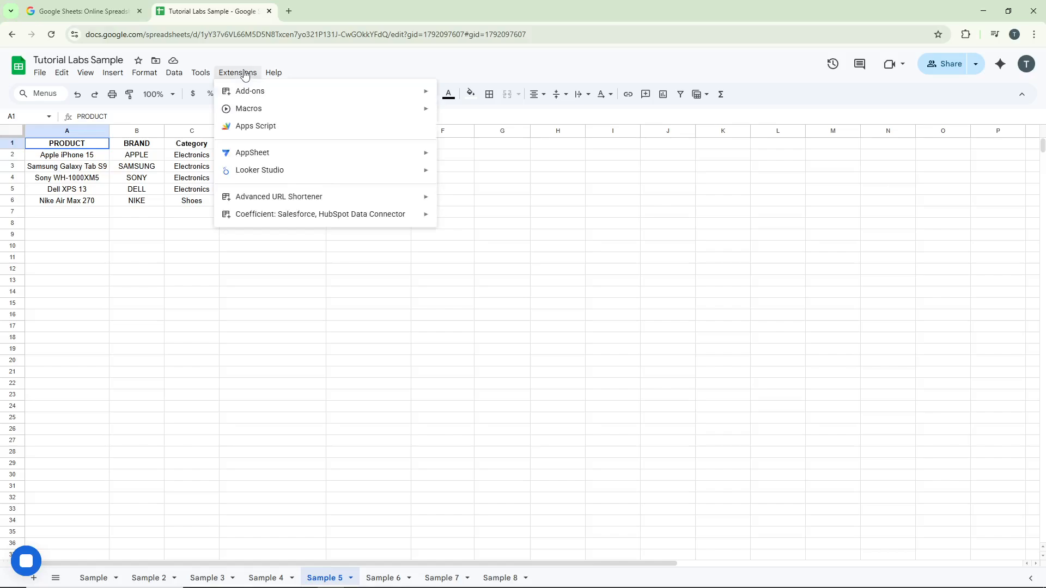
mouse_move(256, 92)
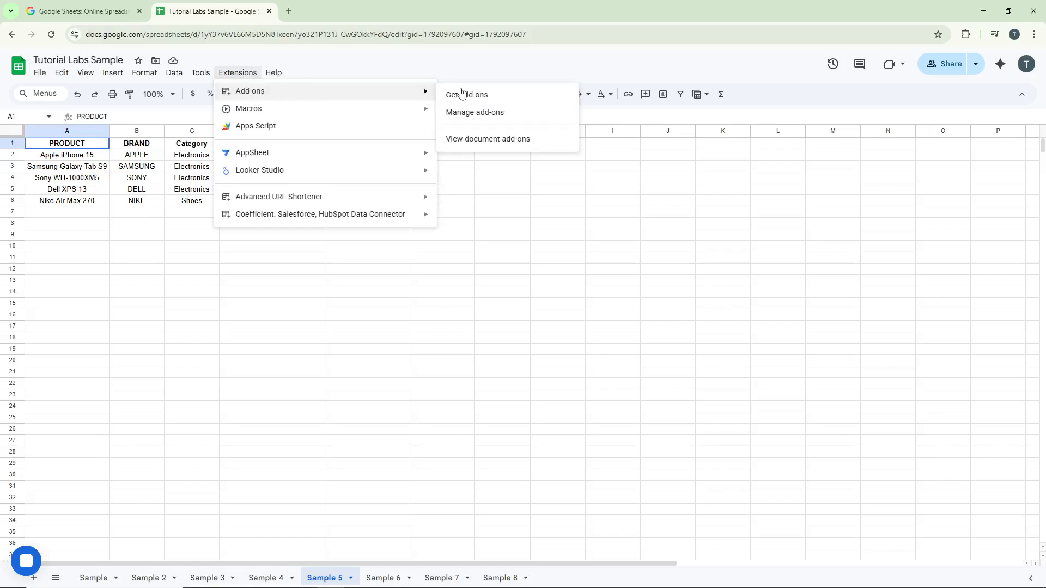
click(559, 98)
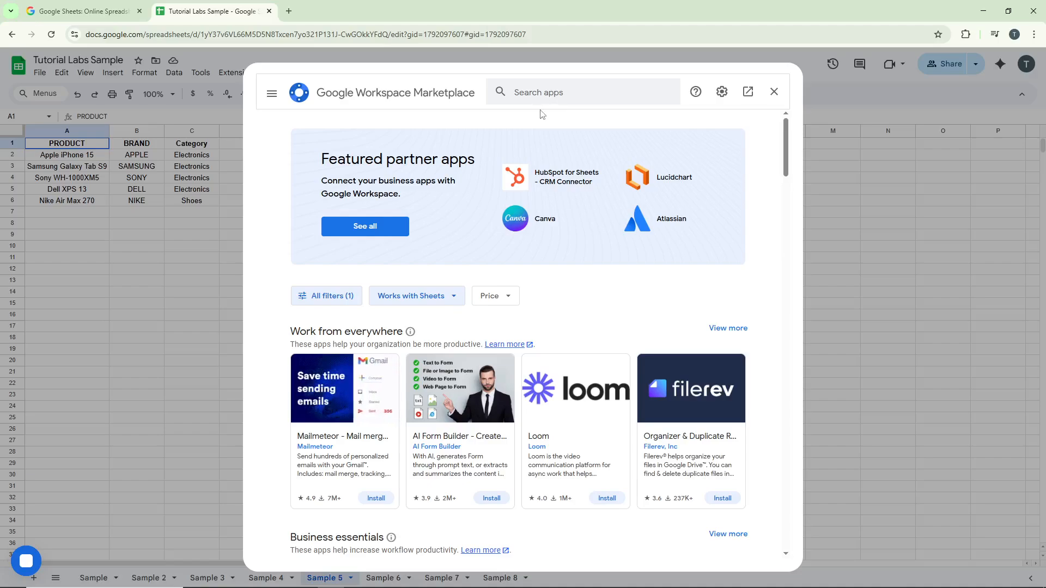
click(555, 96)
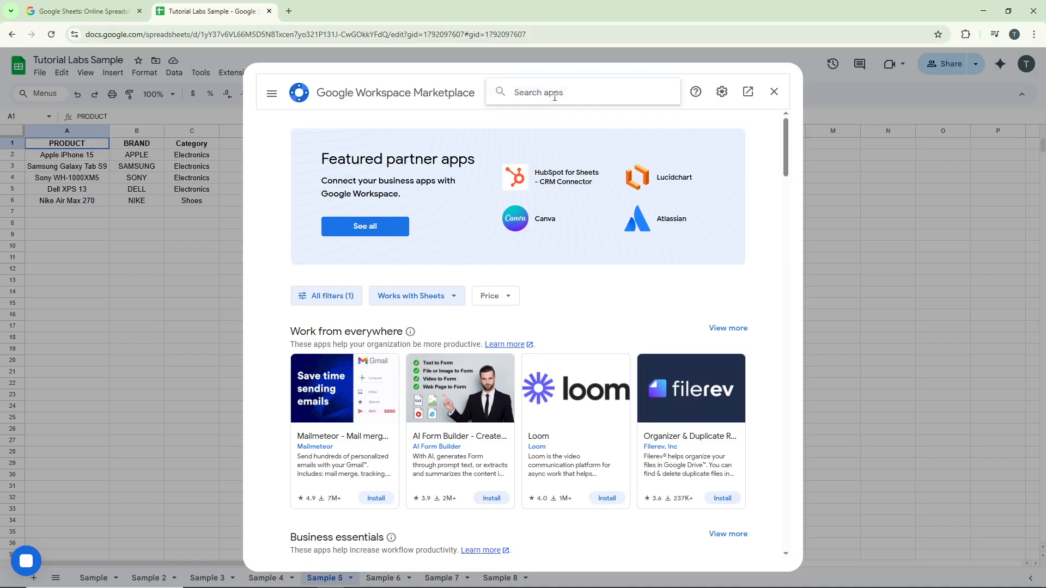
text(gpt for sheet)
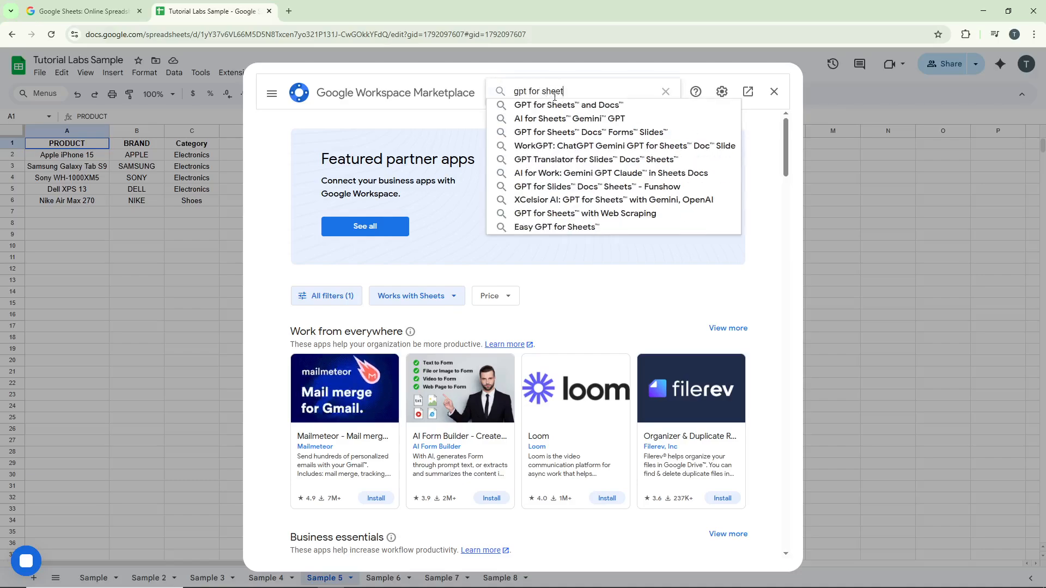
click(588, 105)
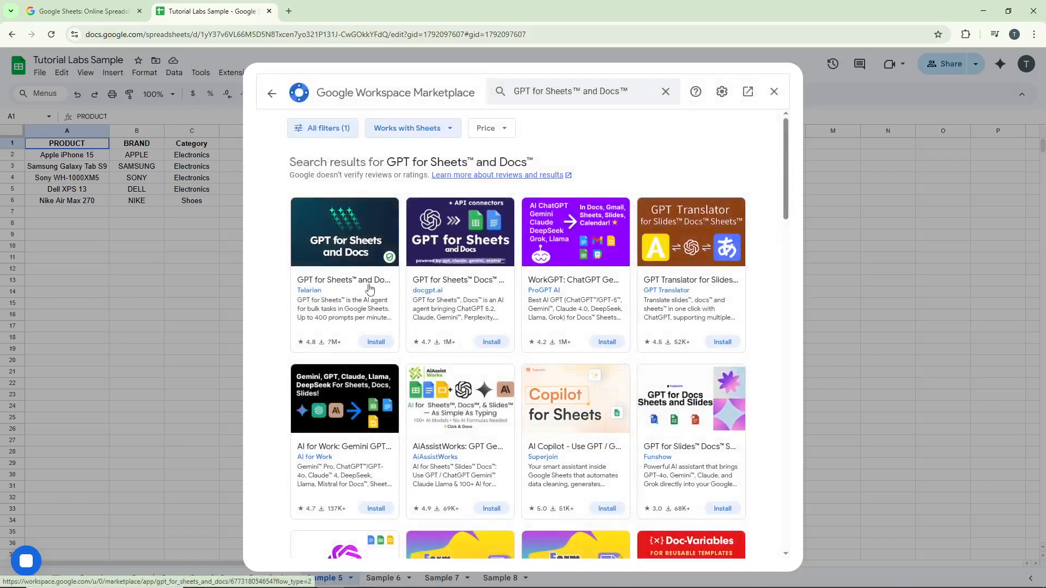
click(369, 289)
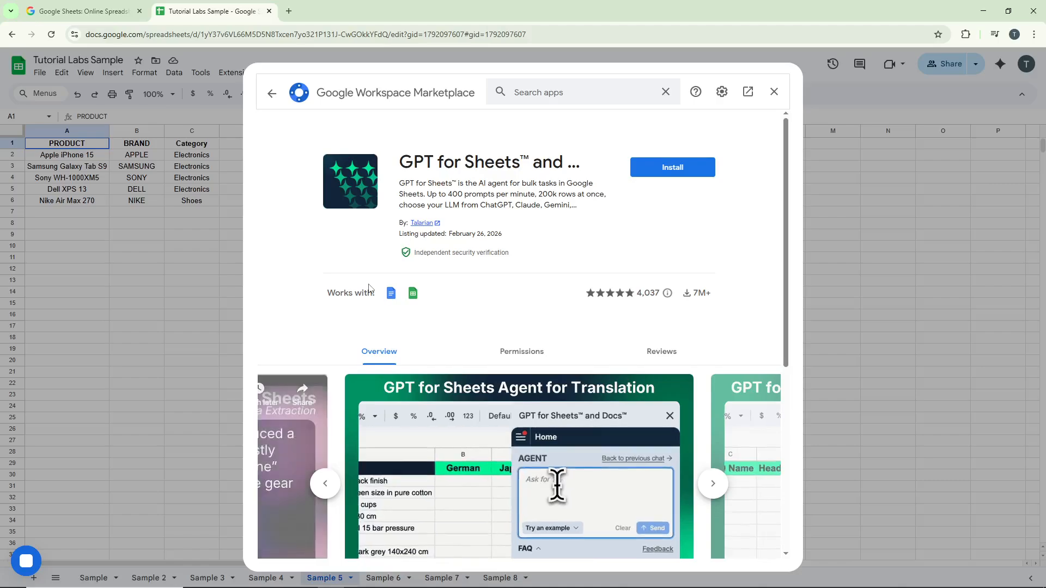
Start installing the GPT for Sheets and Docs add-on and approve signing in to it with the Google account
click(654, 182)
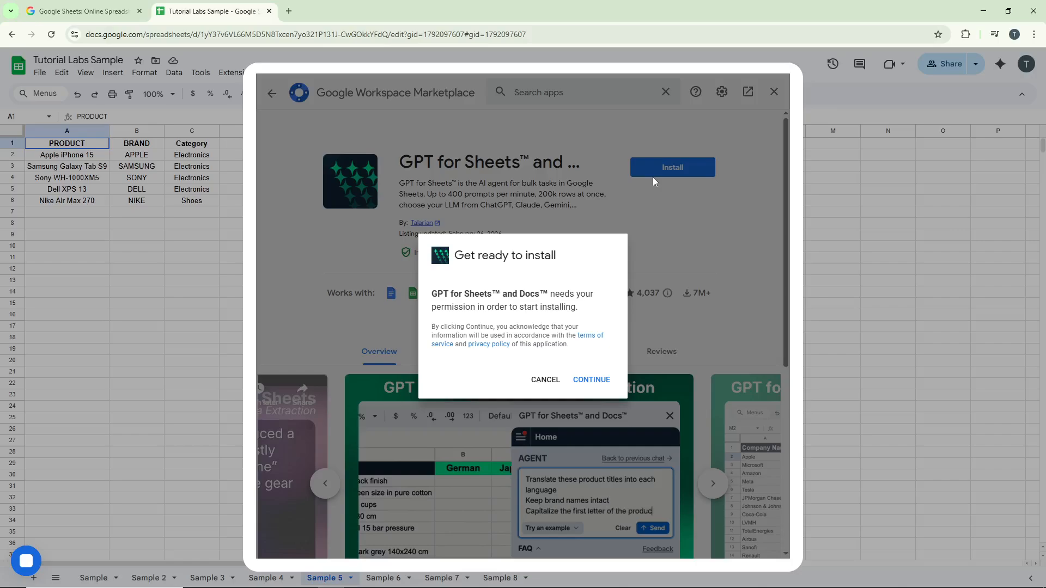
click(591, 380)
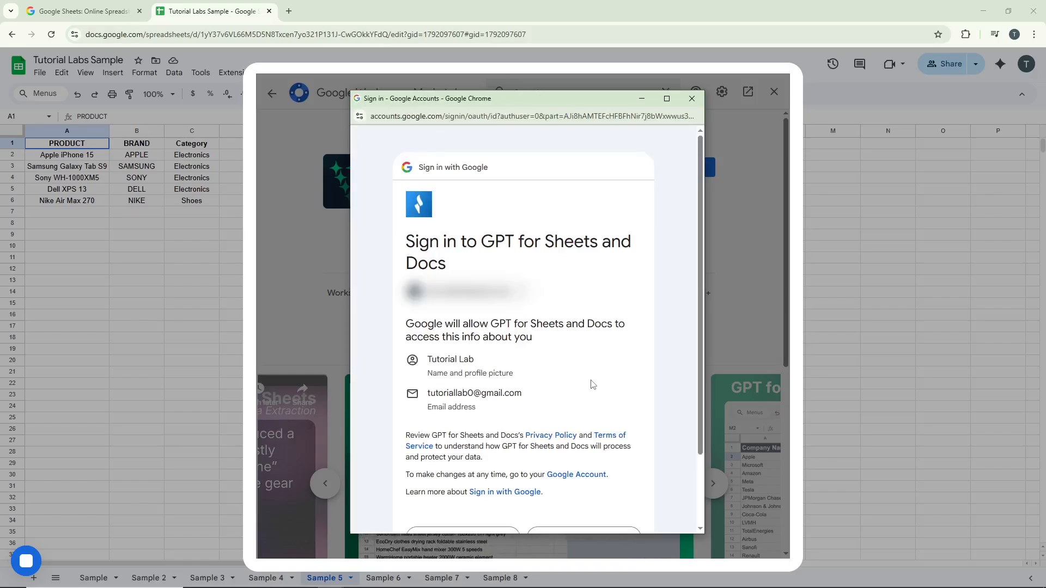
scroll(593, 384, down, 3)
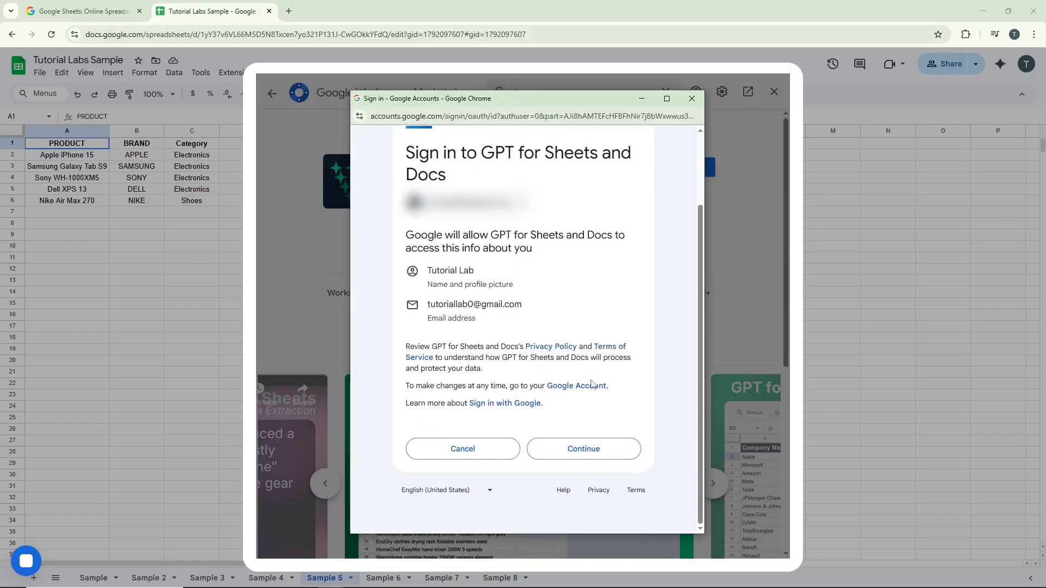
click(604, 457)
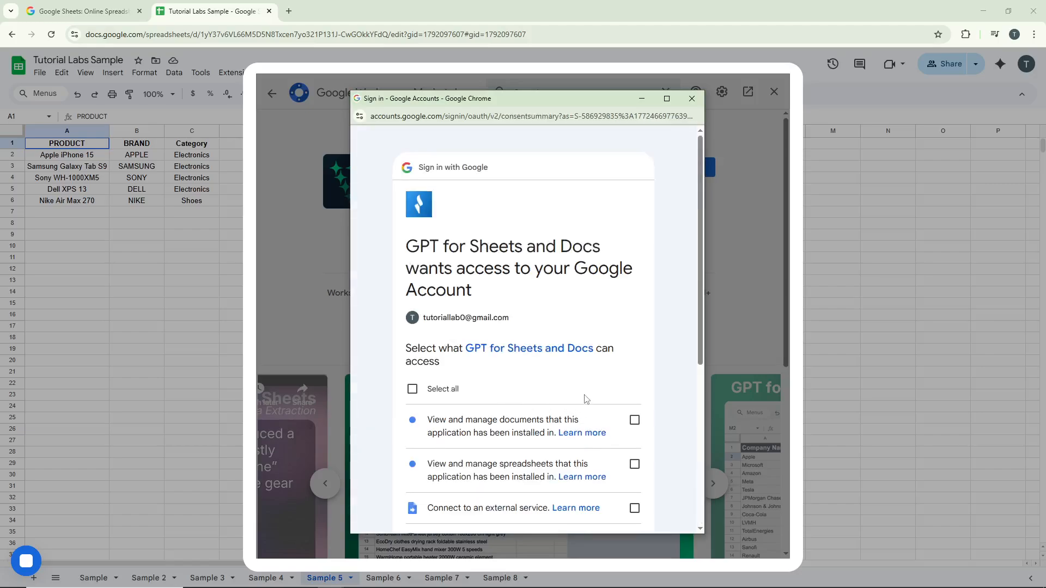
Grant the add-on all requested permissions, finish the installation and close the marketplace
scroll(586, 399, down, 3)
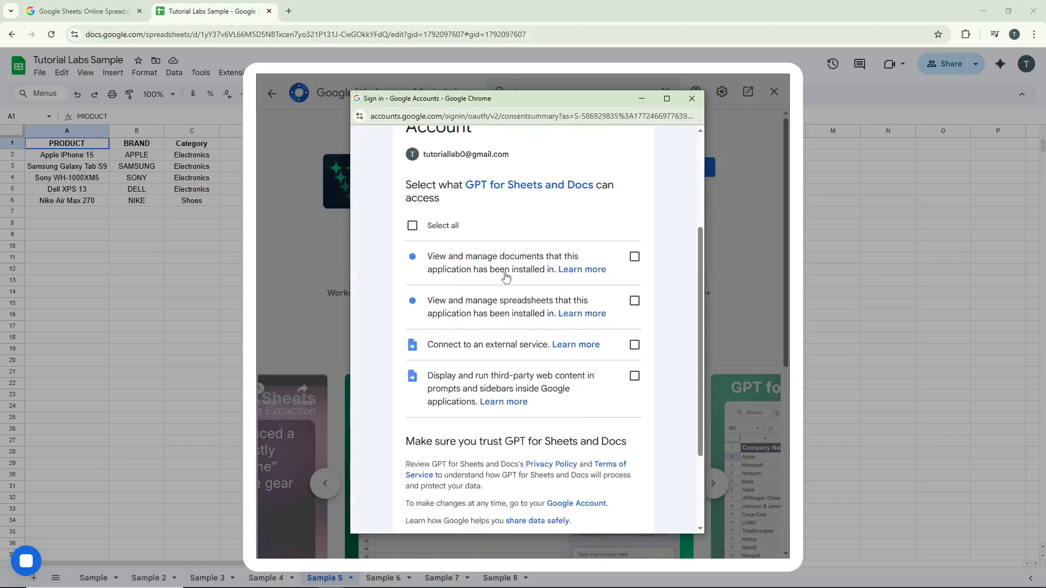
scroll(505, 277, down, 1)
click(436, 170)
scroll(591, 286, down, 2)
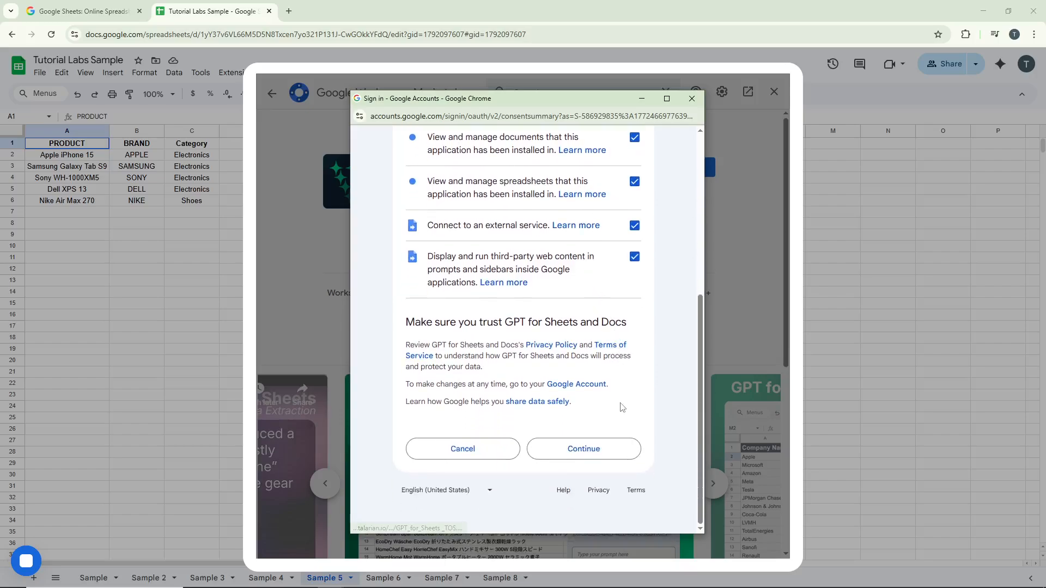
click(594, 447)
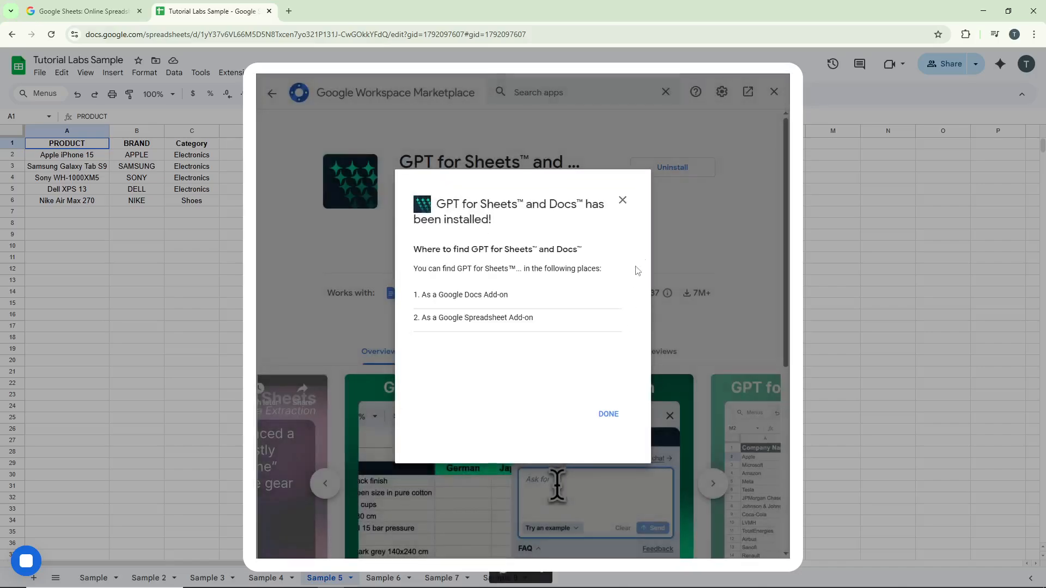
click(623, 200)
click(774, 92)
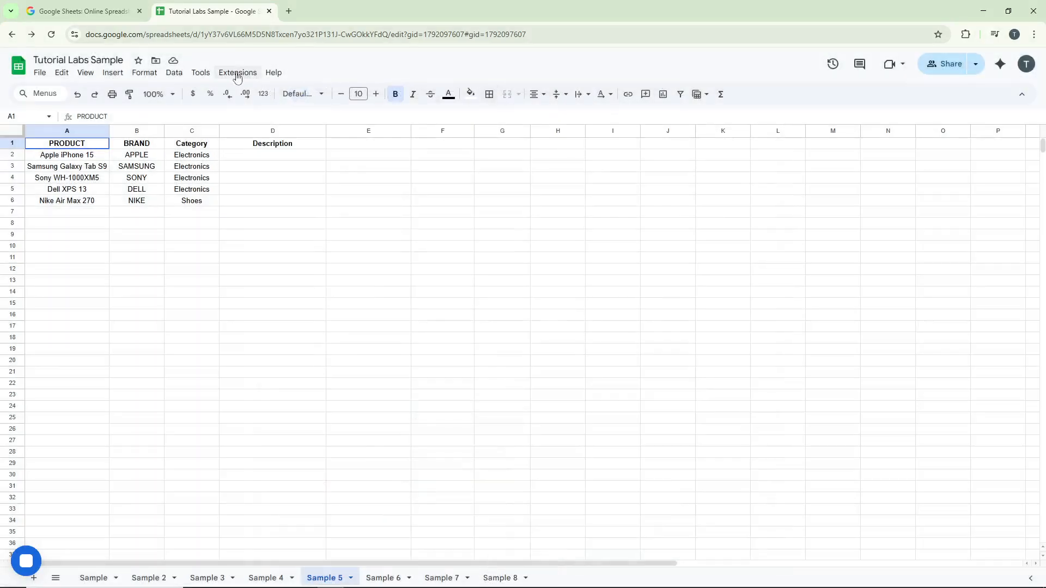
Open the GPT for Sheets and Docs add-on and continue past its welcome page
click(229, 76)
click(306, 230)
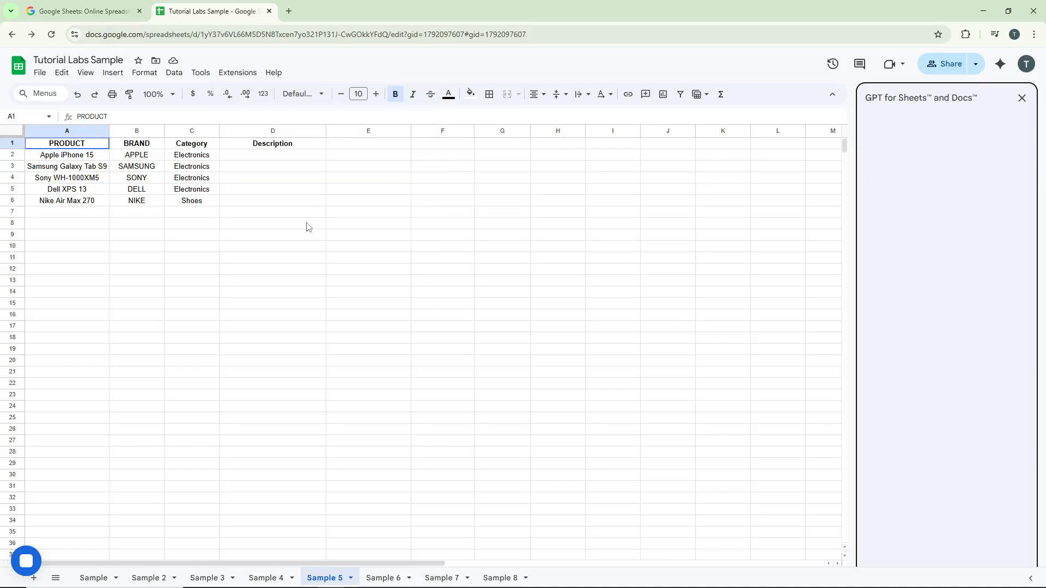
click(238, 74)
mouse_move(288, 239)
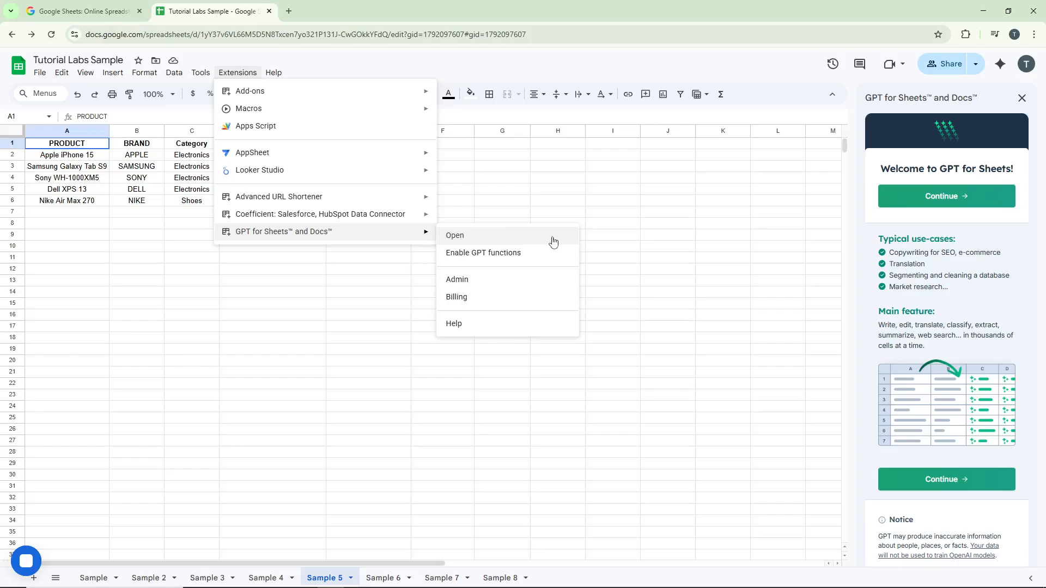
click(669, 238)
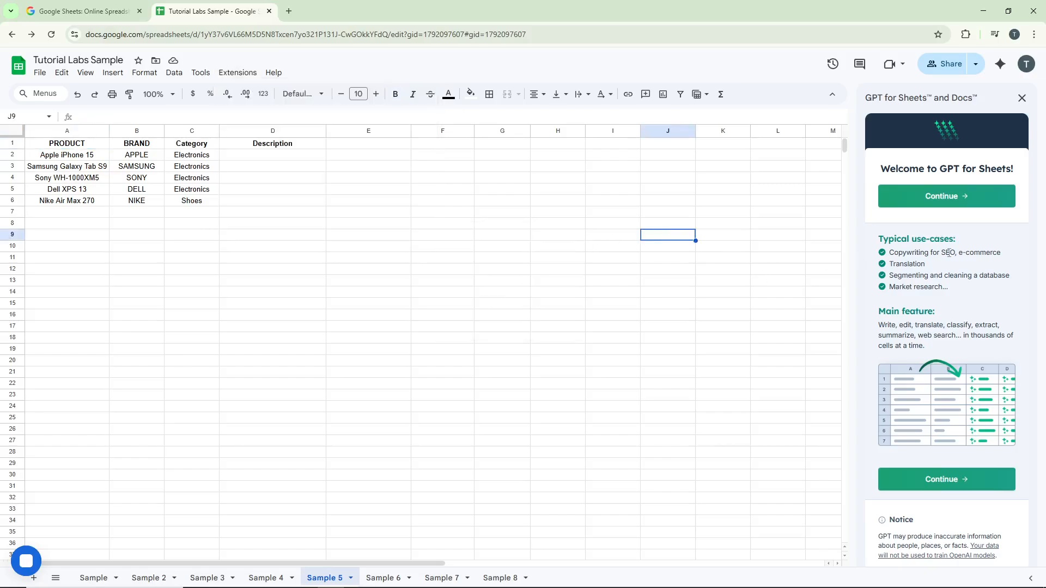
click(942, 480)
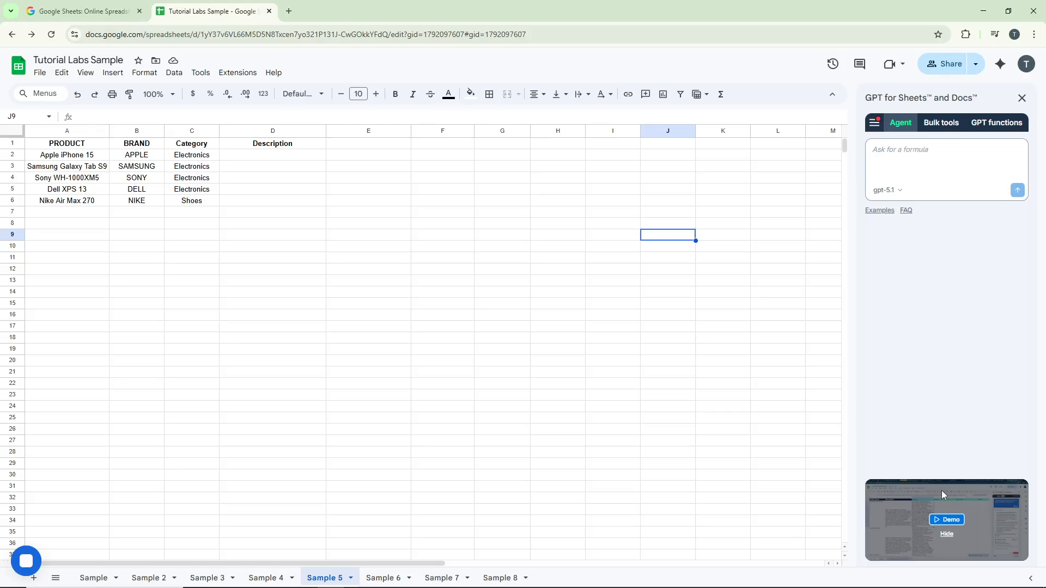
Copy the example formula of the GPT("prompt") function from the add-on into cell D2
click(1009, 128)
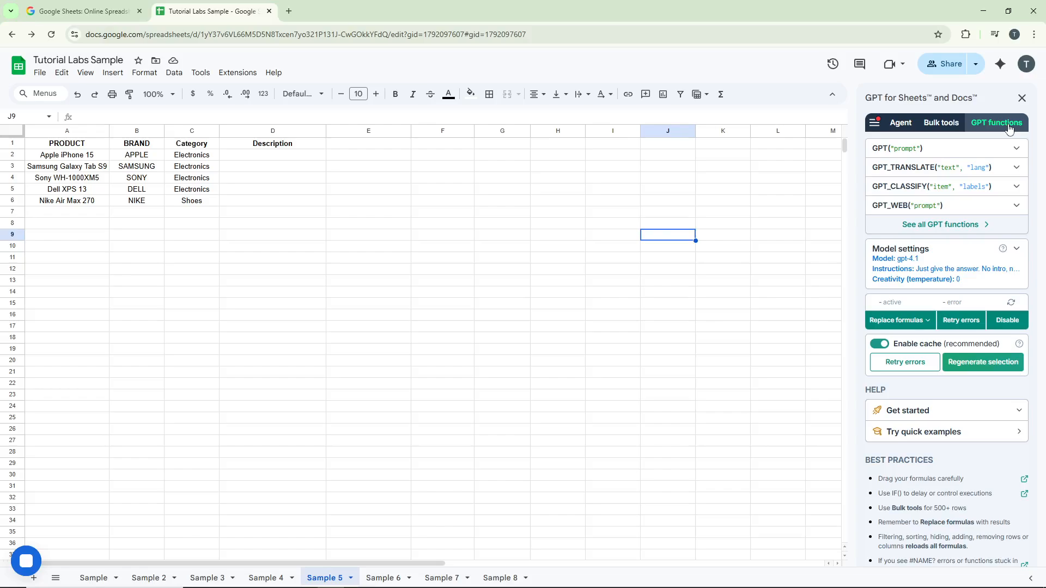
click(963, 152)
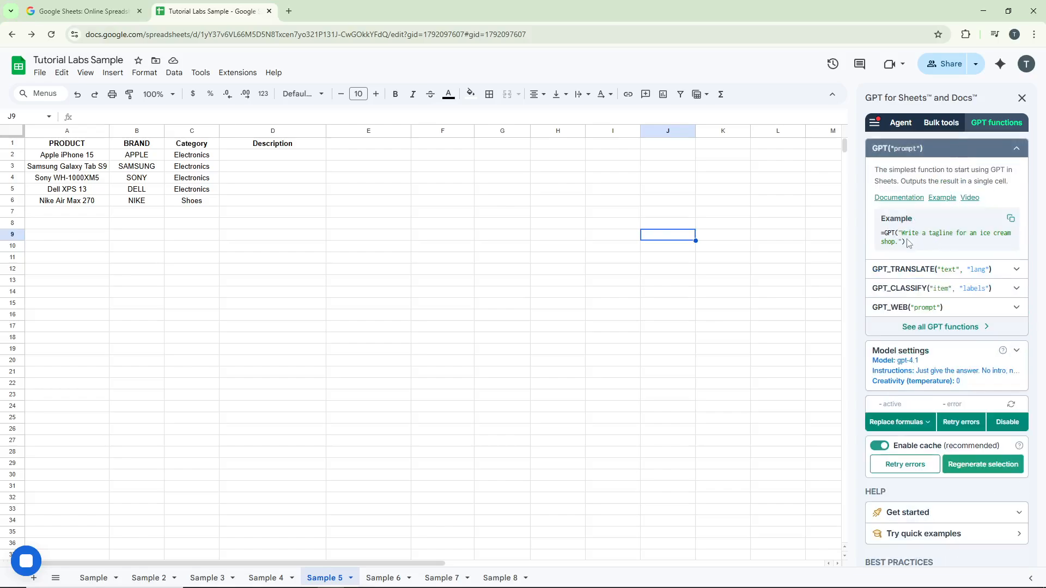
drag(911, 243, 883, 236)
key(ctrl+c)
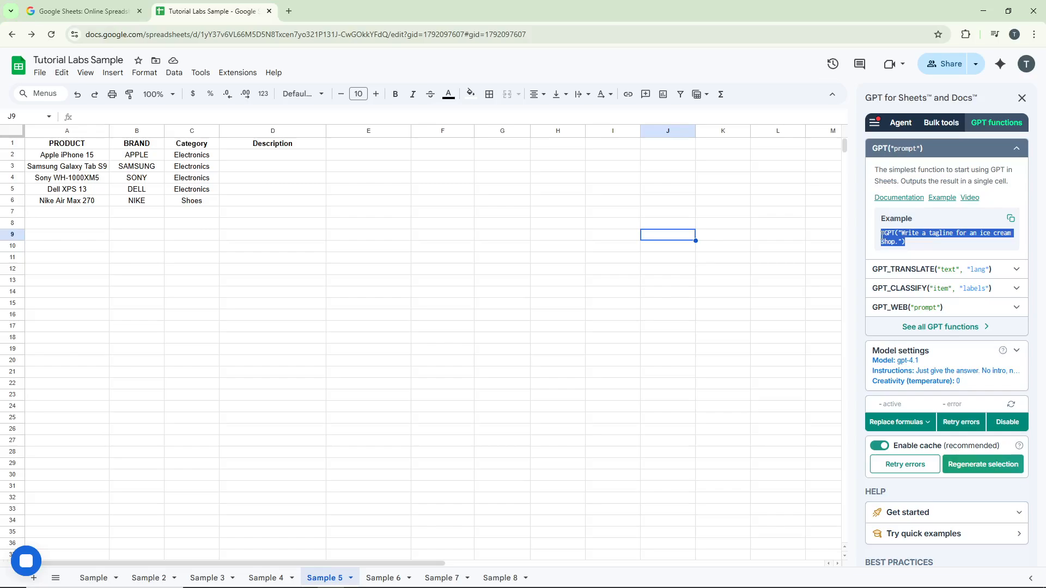
double_click(281, 157)
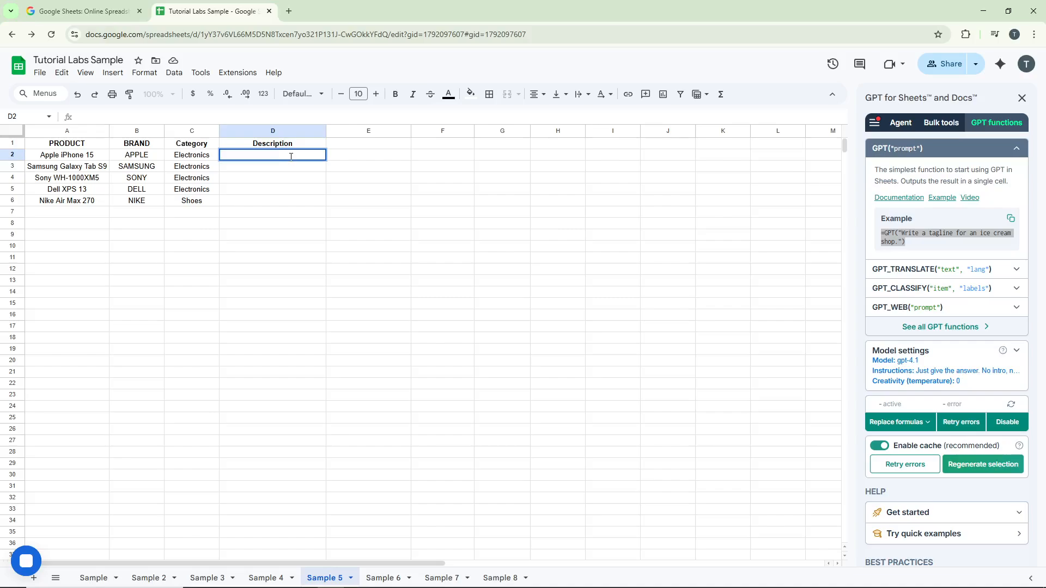
key(ctrl+v)
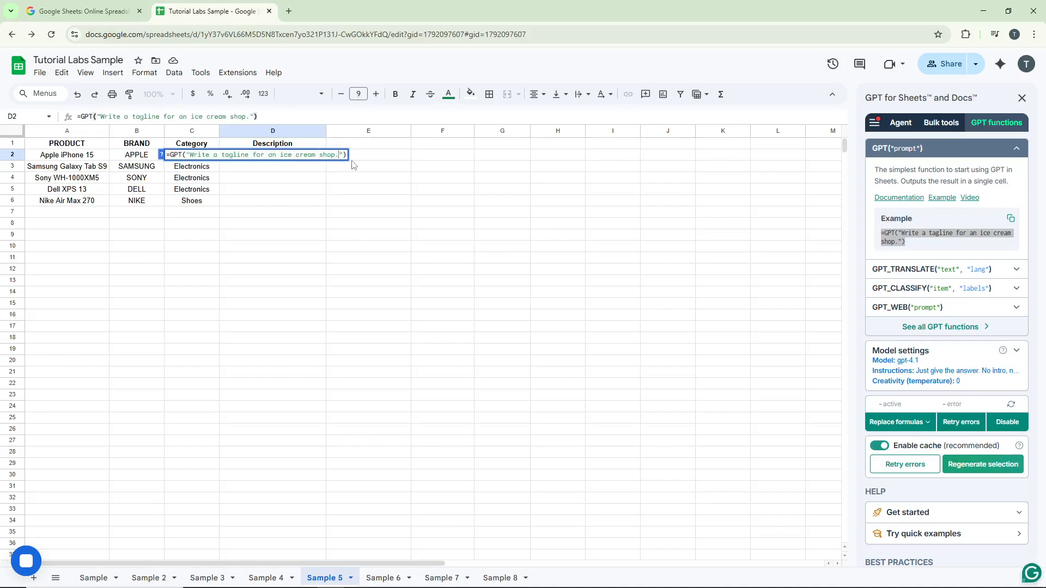
Replace the example prompt in D2 so the formula is =GPT("Generate a product description for: ", A2)
key(BackSpace)
key(BackSpace)
key(BackSpace)
key(BackSpace)
key(BackSpace)
key(BackSpace)
key(BackSpace)
key(BackSpace)
key(BackSpace)
key(BackSpace)
key(BackSpace)
key(BackSpace)
key(BackSpace)
key(BackSpace)
key(BackSpace)
key(BackSpace)
key(BackSpace)
key(BackSpace)
key(BackSpace)
key(BackSpace)
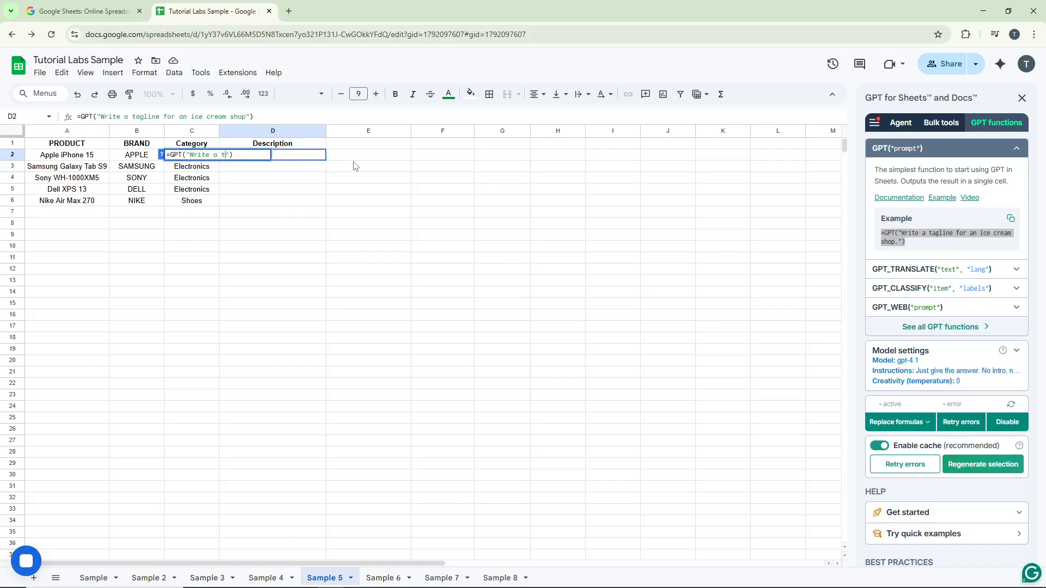
key(BackSpace)
key(BackSpace)
key(BackSpace)
key(BackSpace)
key(BackSpace)
key(BackSpace)
key(BackSpace)
key(BackSpace)
key(BackSpace)
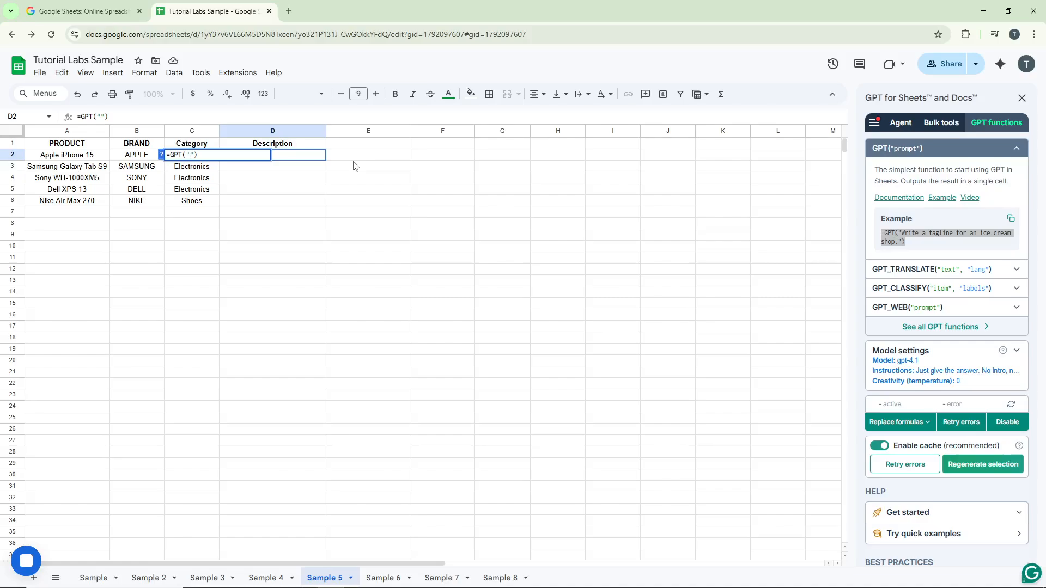
text(Generate a produc)
text(t description )
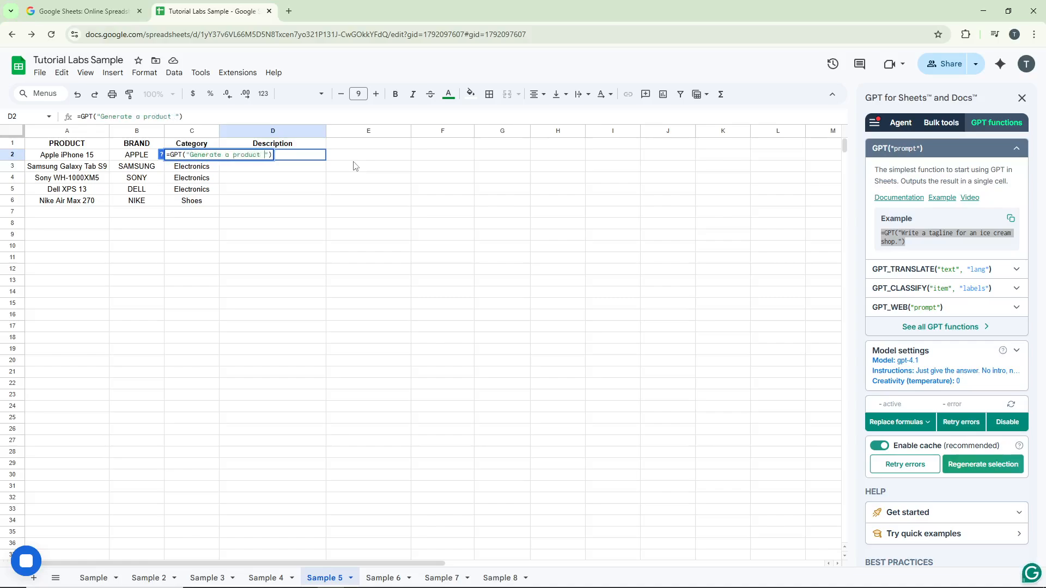
text(for: ")
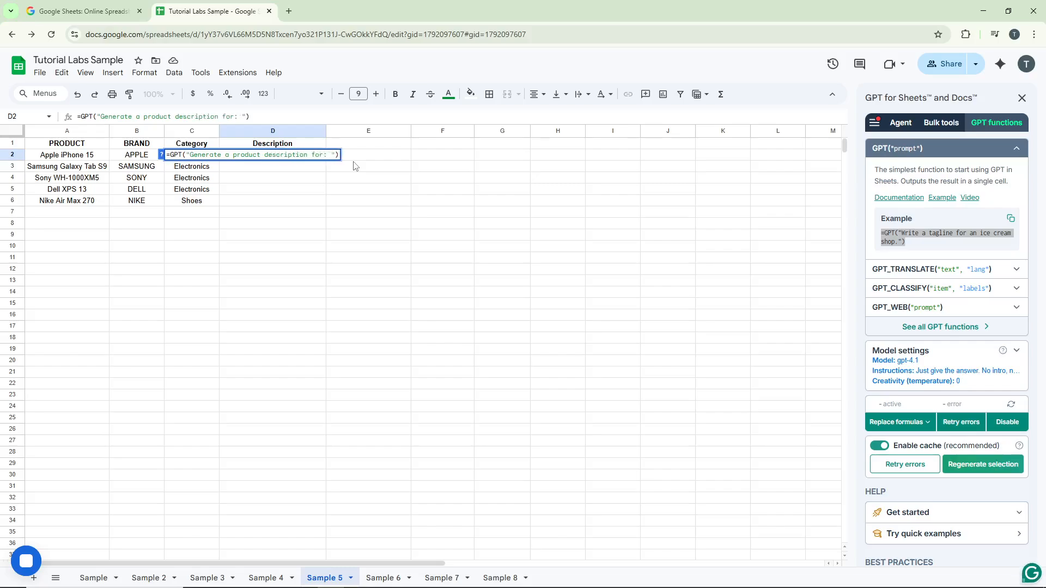
text(,)
click(91, 158)
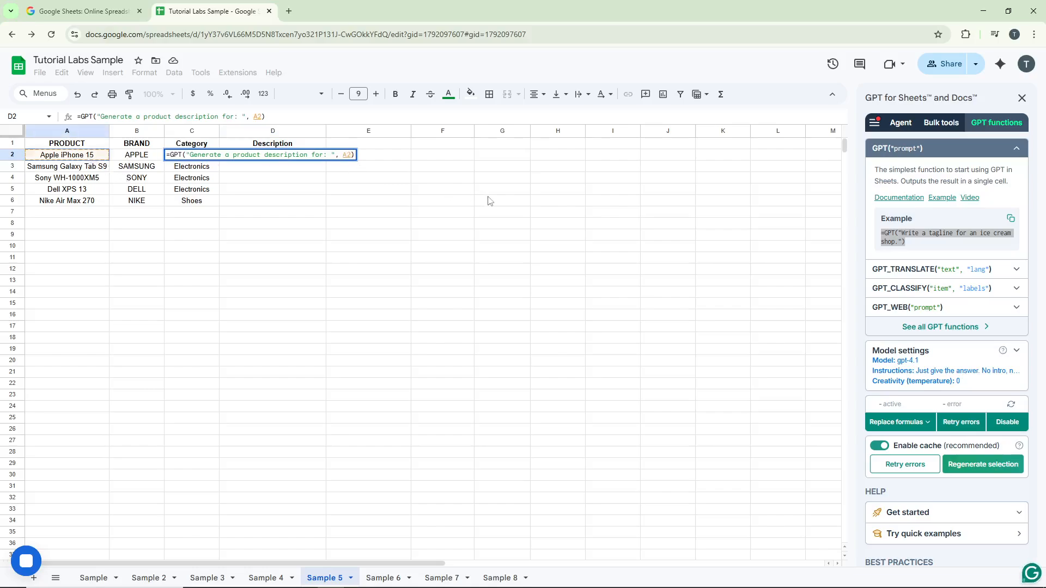
key(Return)
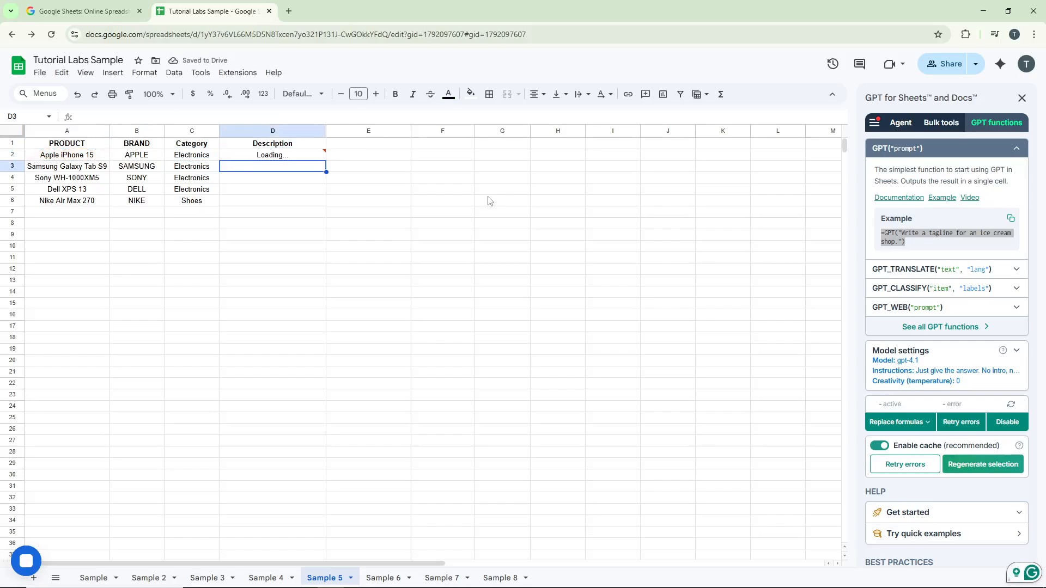
Wrap the text of the generated description in cell D2
click(308, 158)
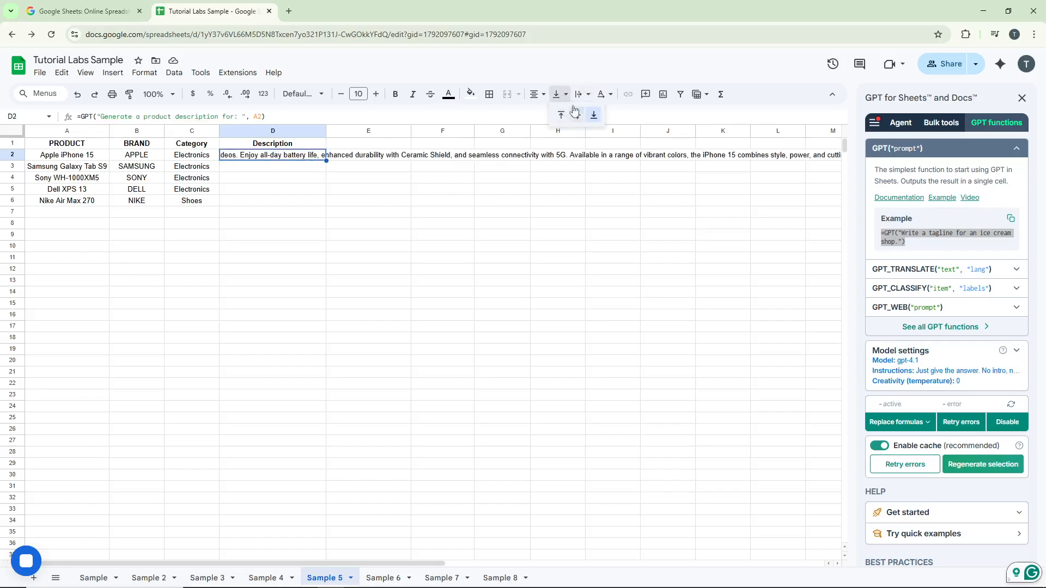
click(577, 97)
click(580, 118)
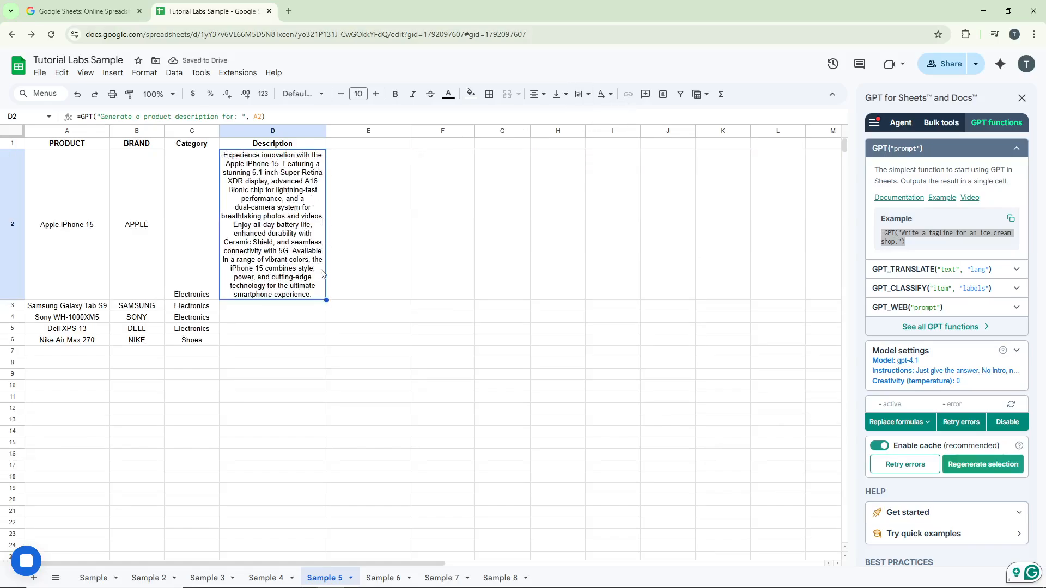
Fill the GPT formula from D2 down to D6 and review the descriptions generated for the other products
drag(326, 301, 325, 340)
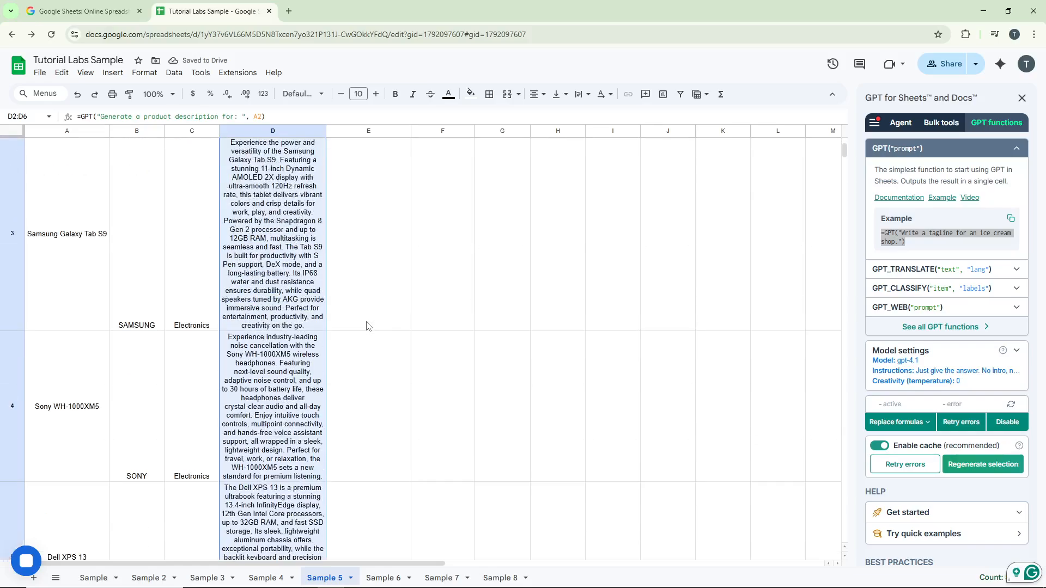
click(367, 325)
scroll(330, 332, down, 1)
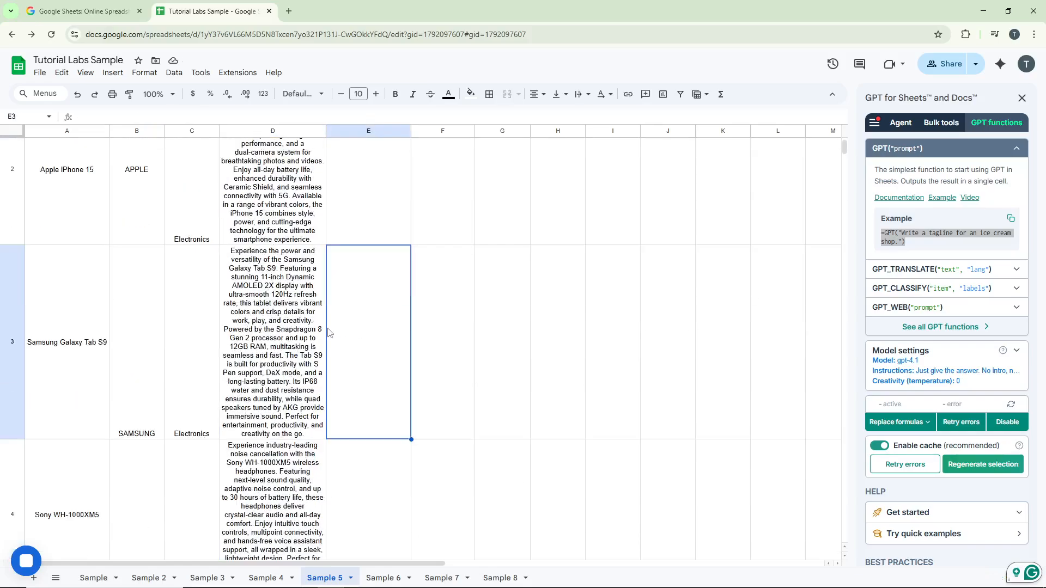
scroll(331, 332, down, 3)
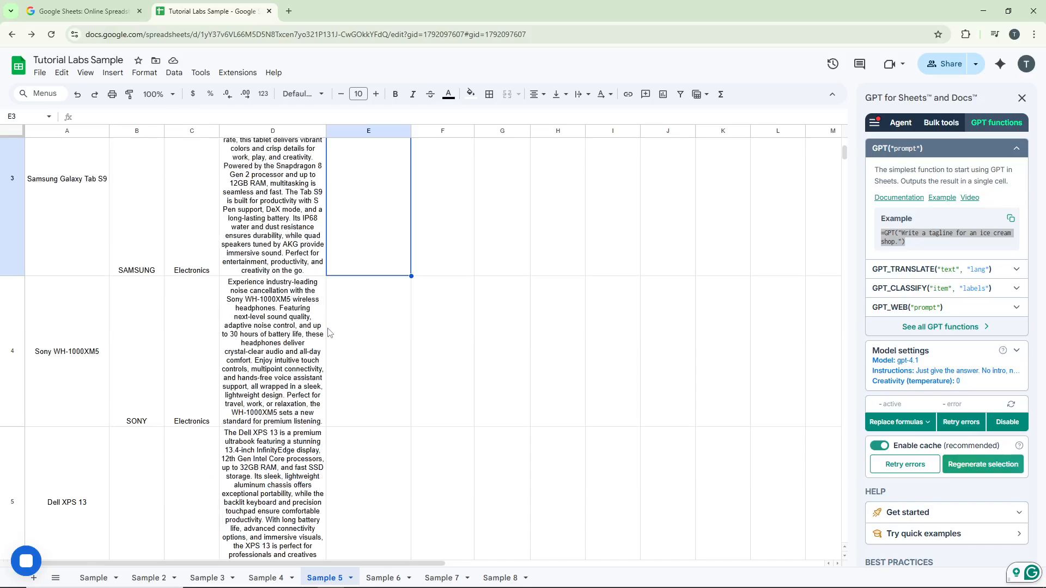
scroll(329, 333, down, 3)
scroll(329, 332, up, 7)
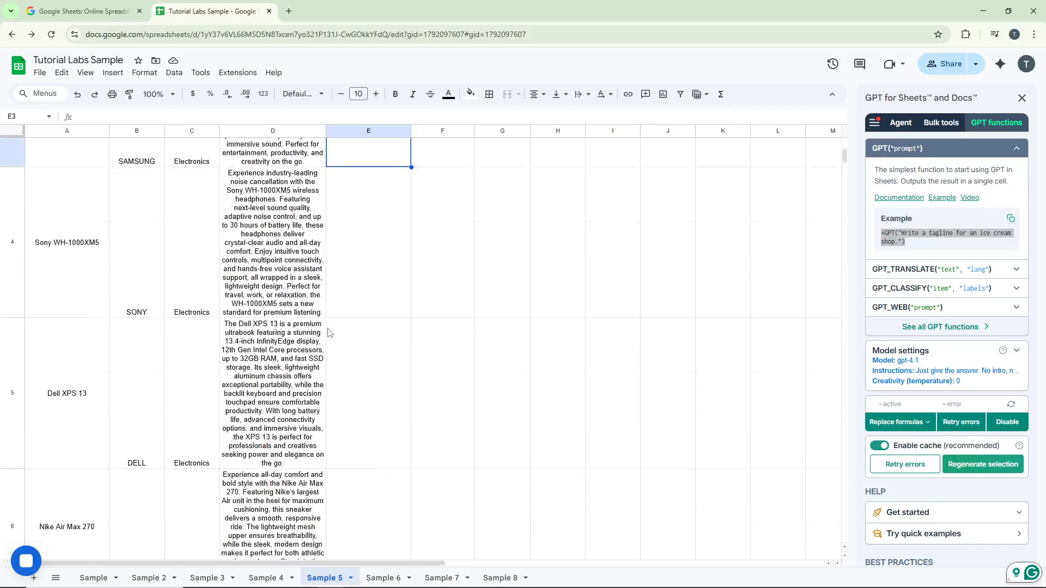